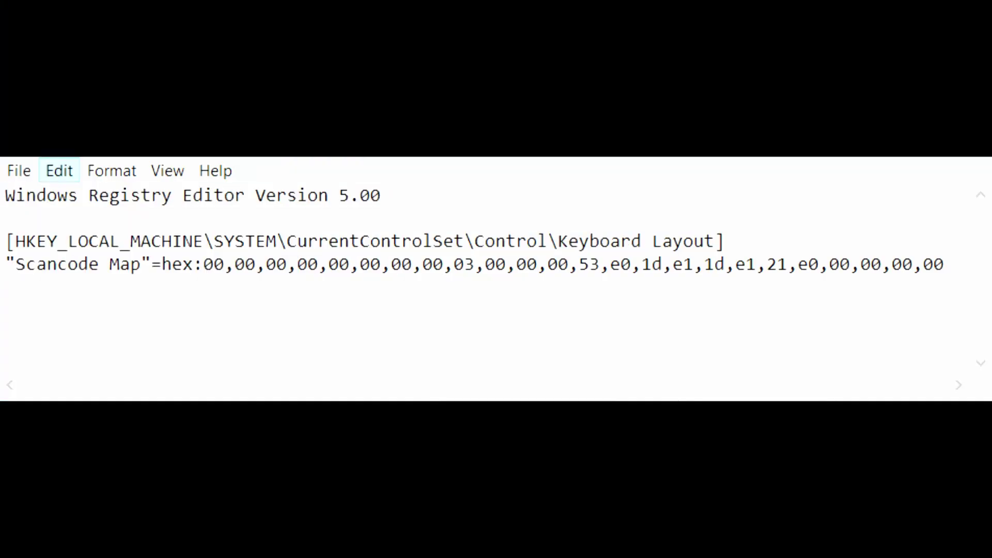
Review the Scancode Map registry entry text before applying it
mouse_move(68, 195)
mouse_down()
mouse_move(405, 311)
mouse_move(714, 382)
mouse_up()
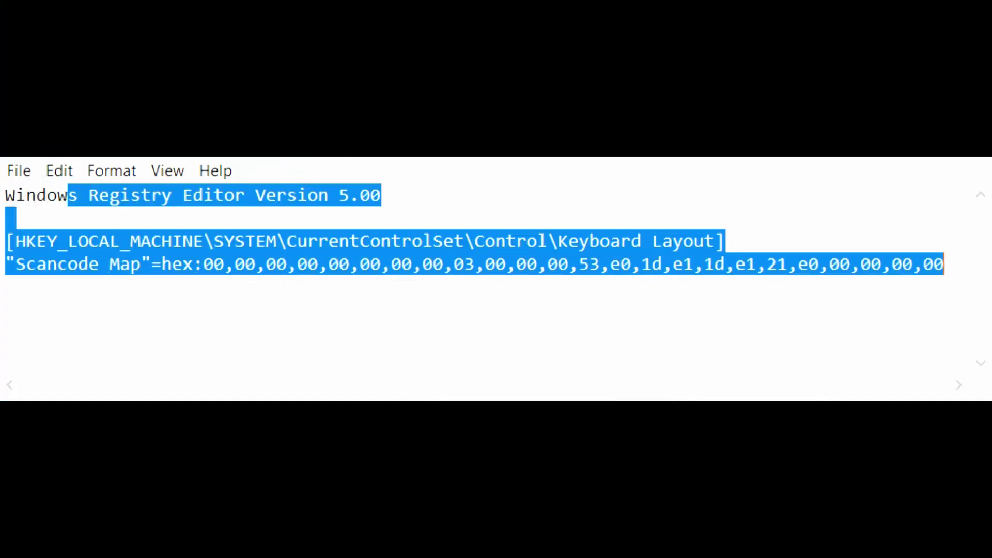
click(829, 292)
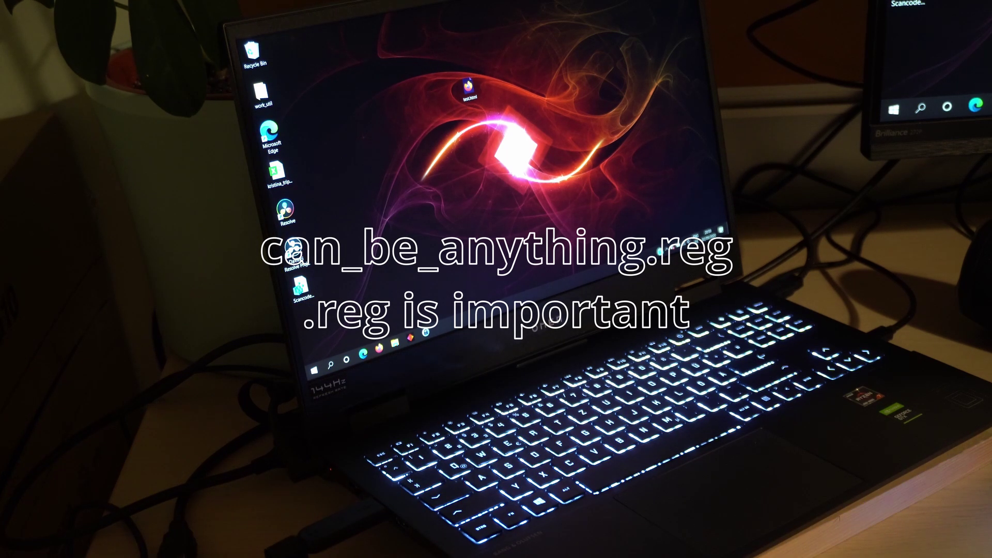
key(super)
key(super)
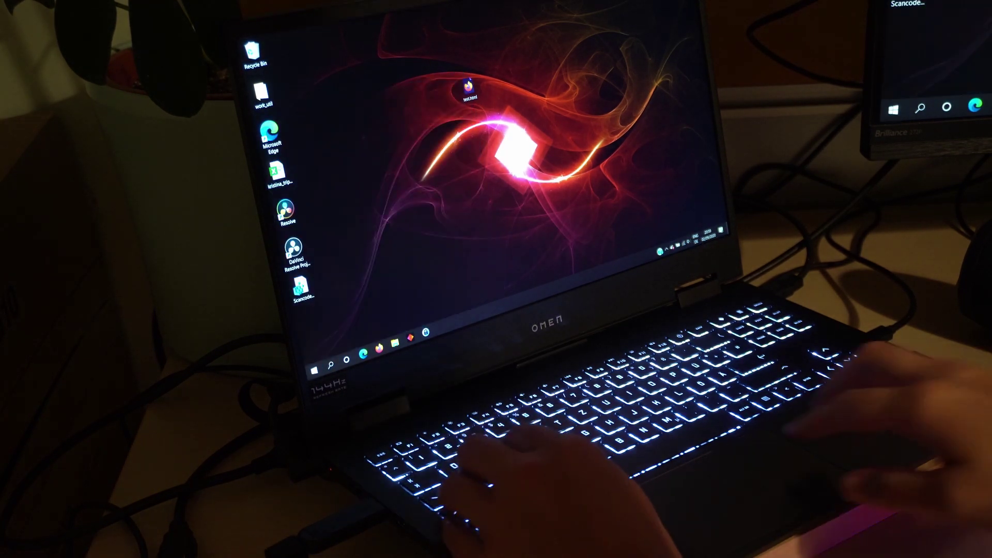
Merge ScancodeMap.reg into the registry, accepting all prompts, and restart the laptop
double_click(302, 291)
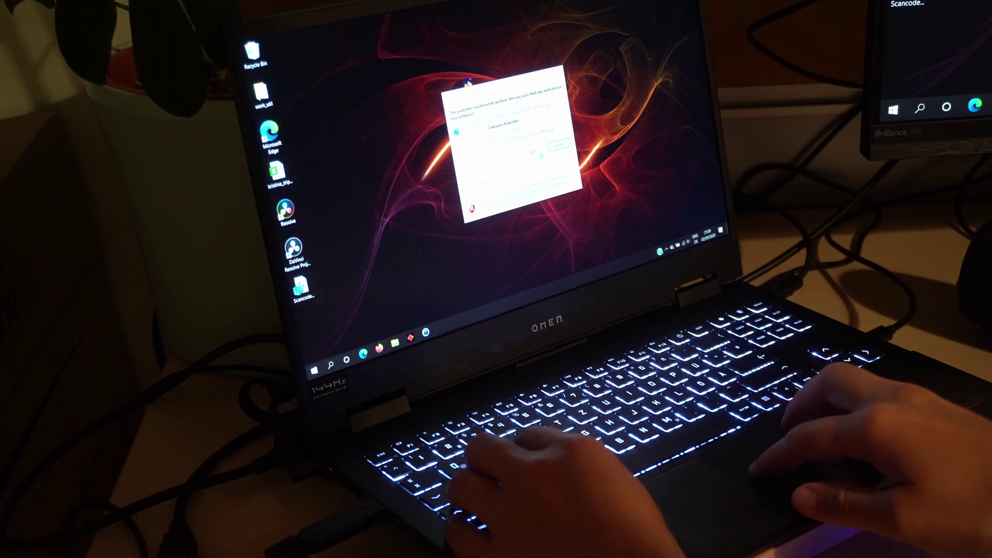
click(541, 156)
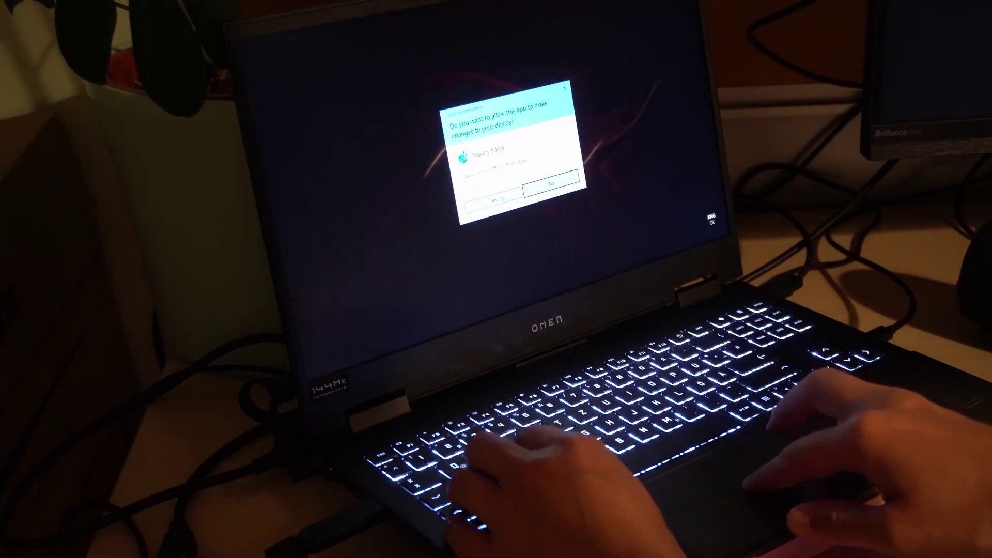
click(502, 200)
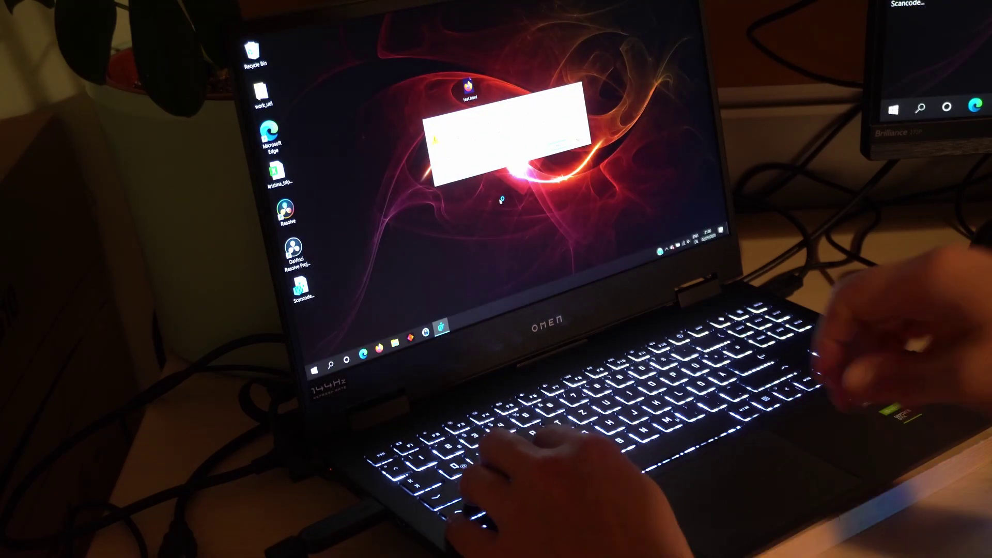
key(Return)
key(Return)
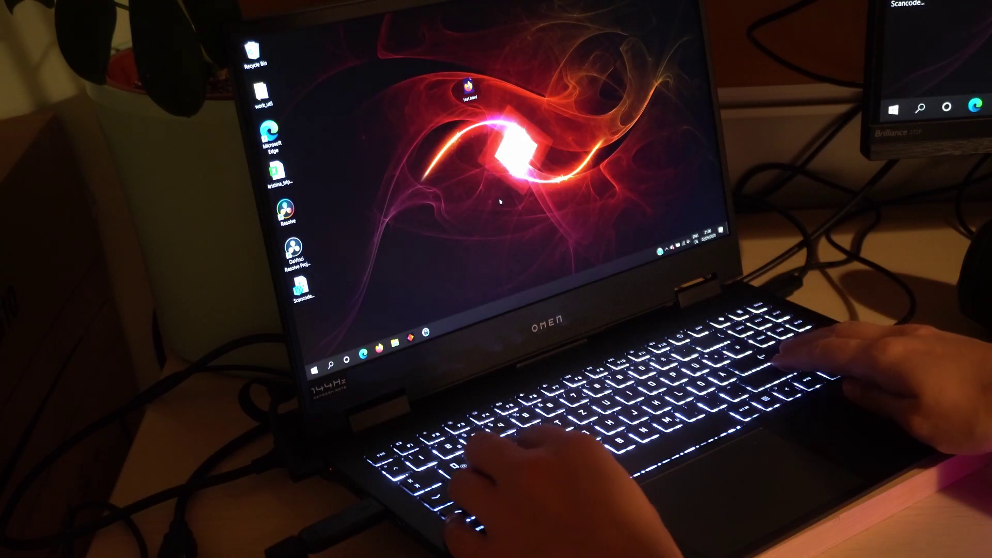
key(super)
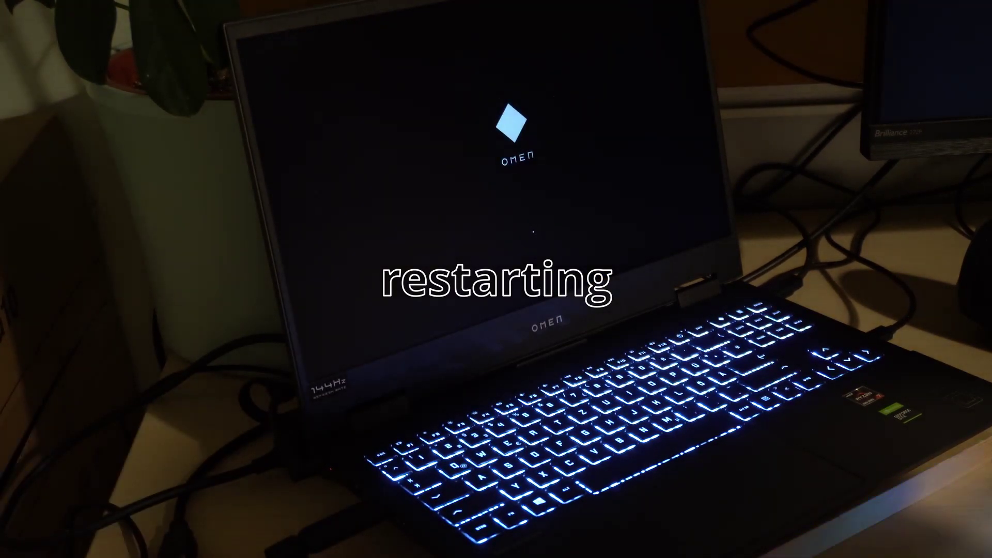
After the reboot, launch Notepad from the Start menu search
key(super)
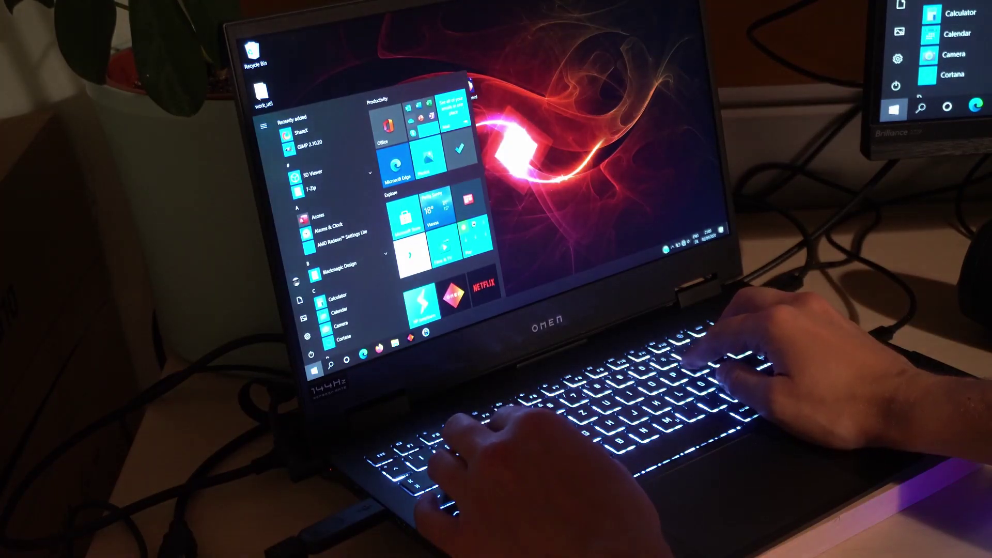
key(super)
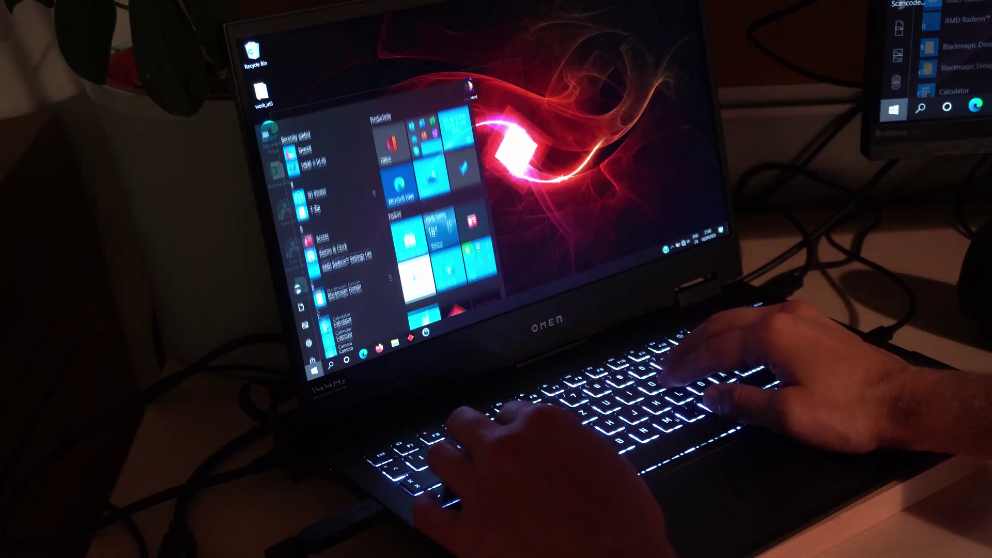
key(super)
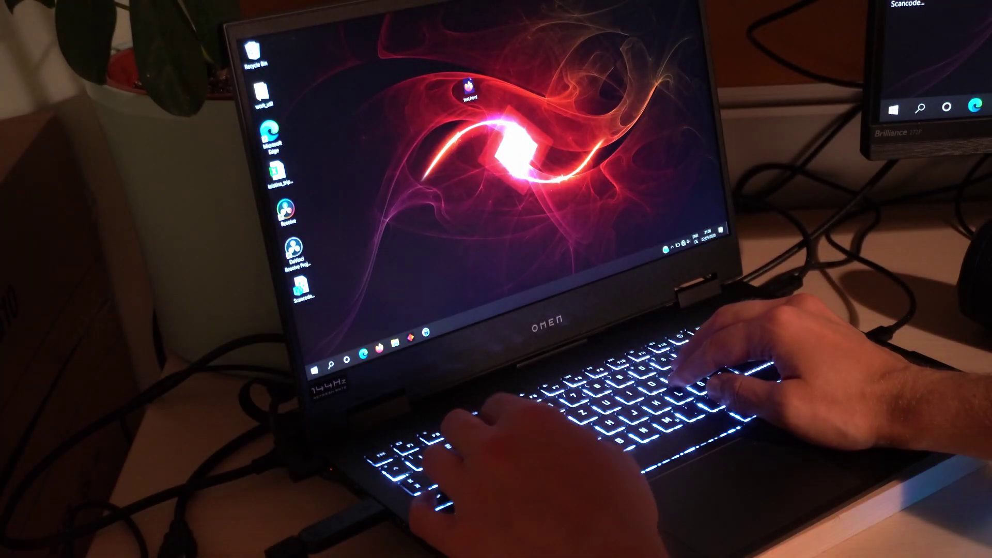
key(super+e)
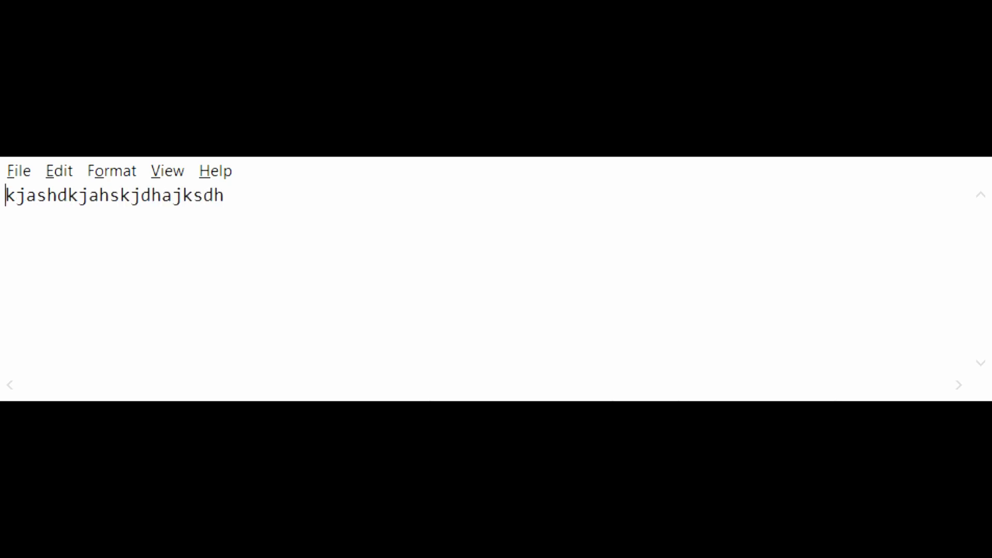
Test the Pause-to-Delete remap on selected text, discard it, and launch Command Prompt
key(ctrl+a)
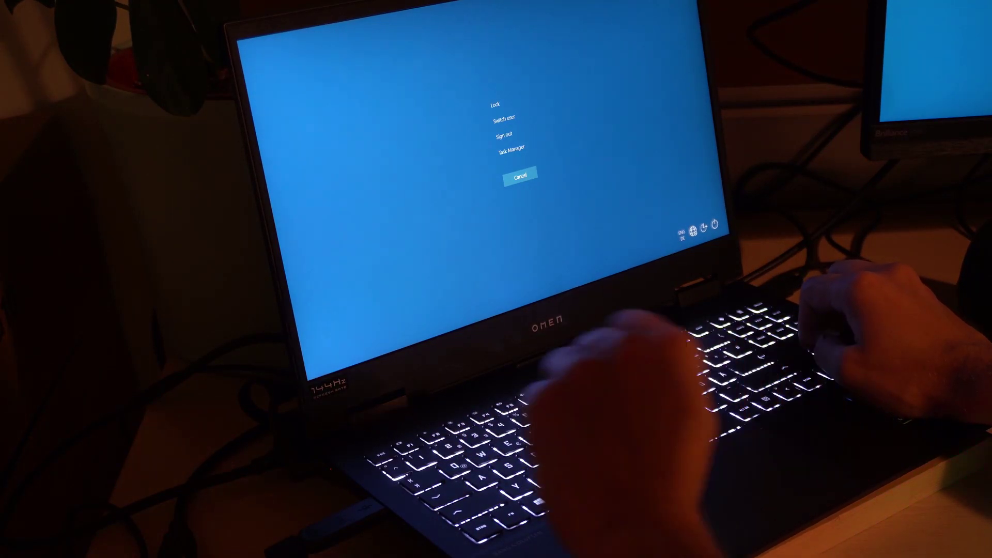
key(Escape)
key(alt+F4)
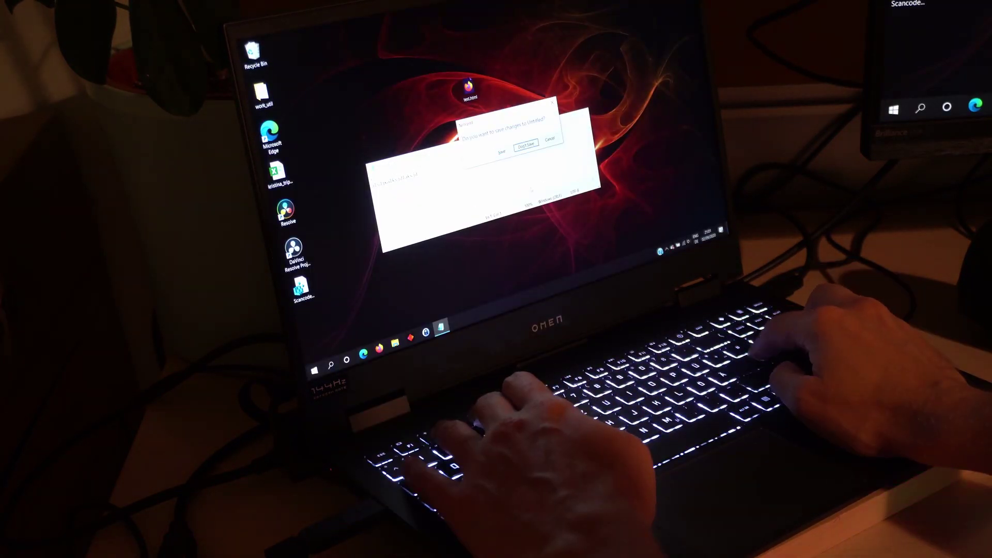
key(Return)
key(super)
text(cmd)
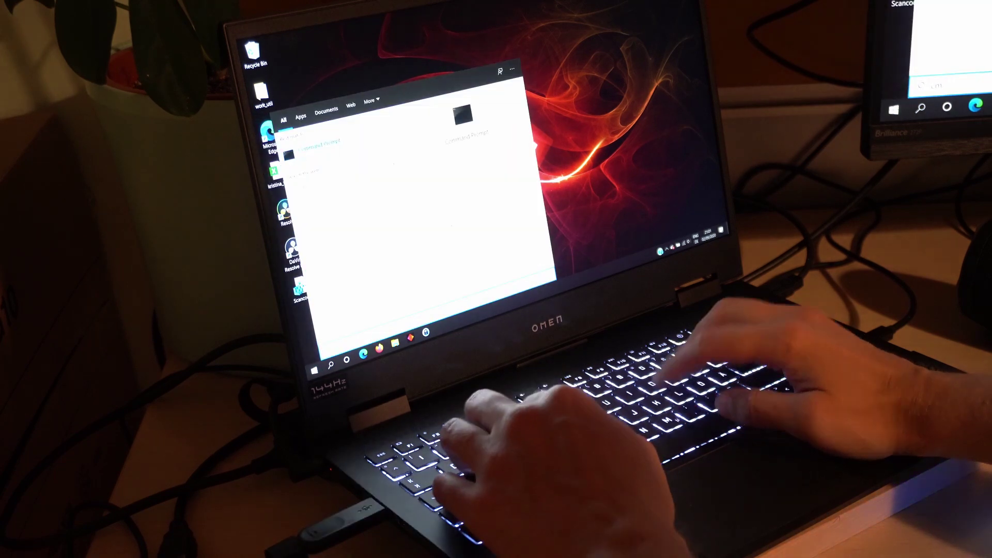
key(Return)
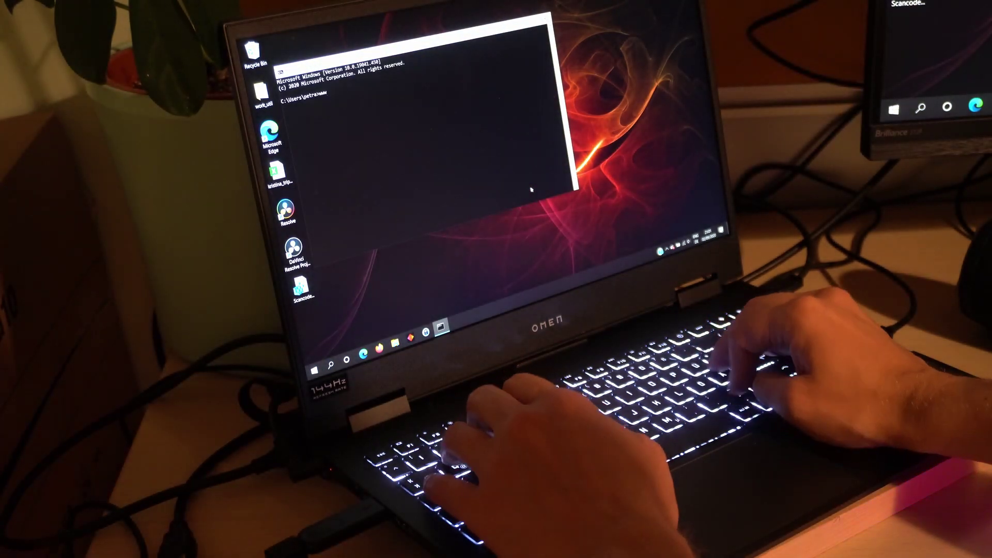
key(BackSpace)
key(BackSpace)
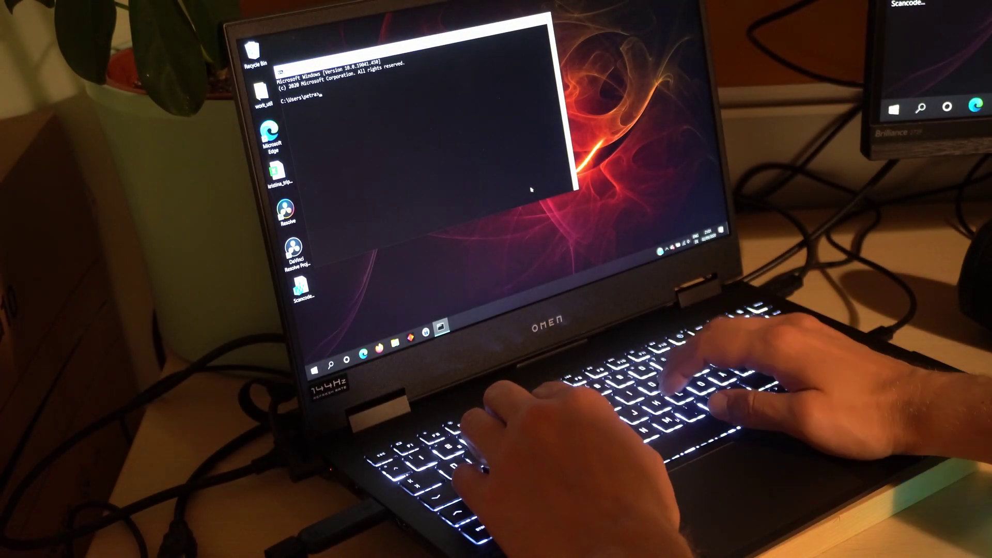
text(ping www.g)
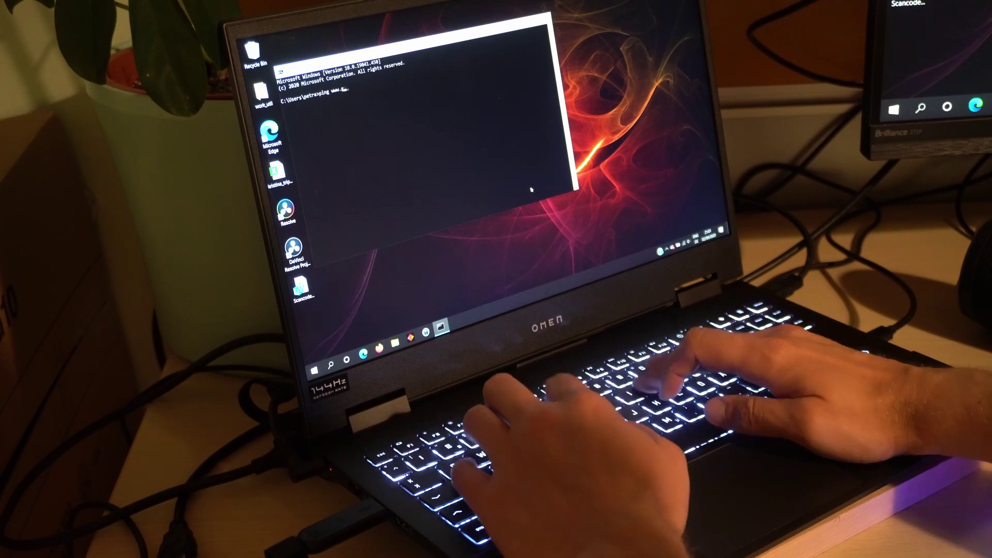
text(oogle.com -t)
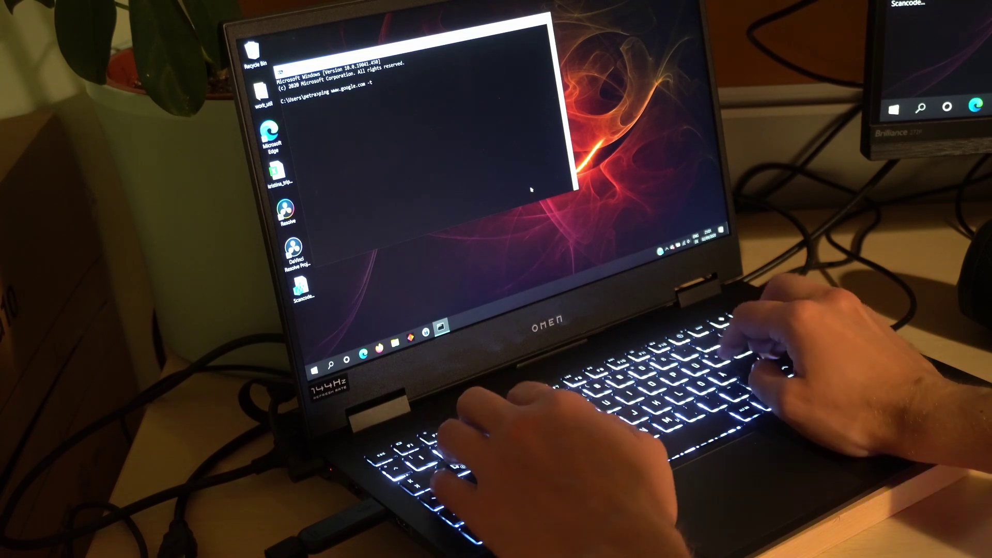
key(Return)
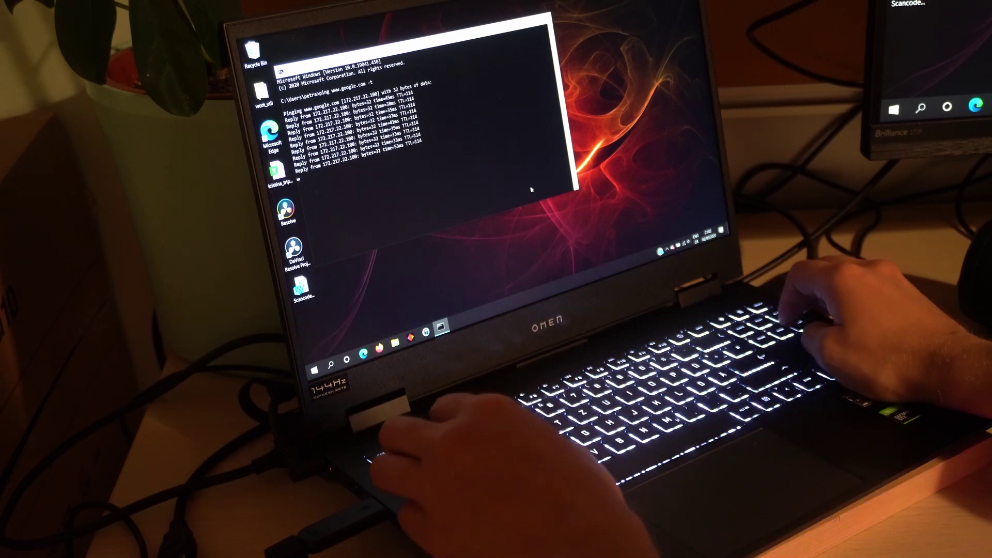
key(ctrl+c)
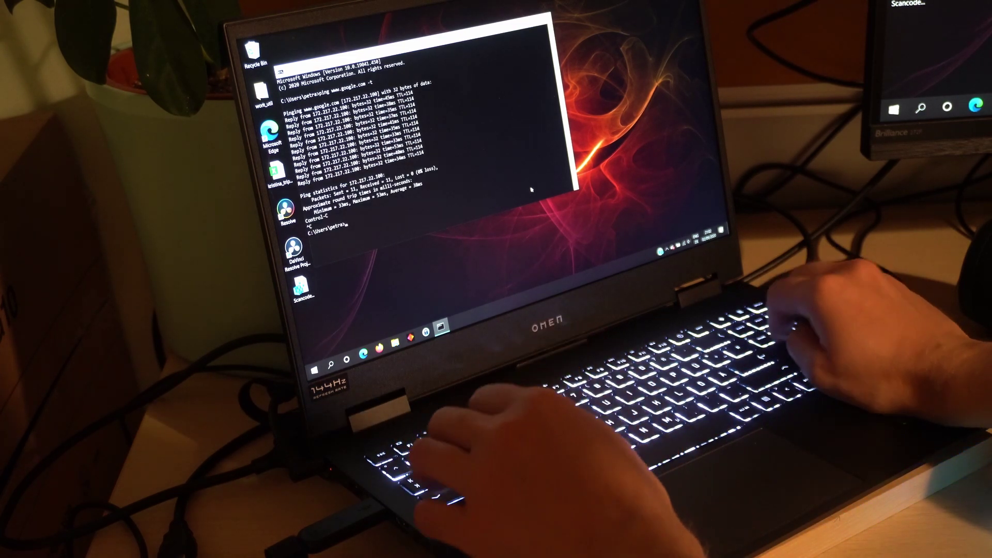
key(alt+F4)
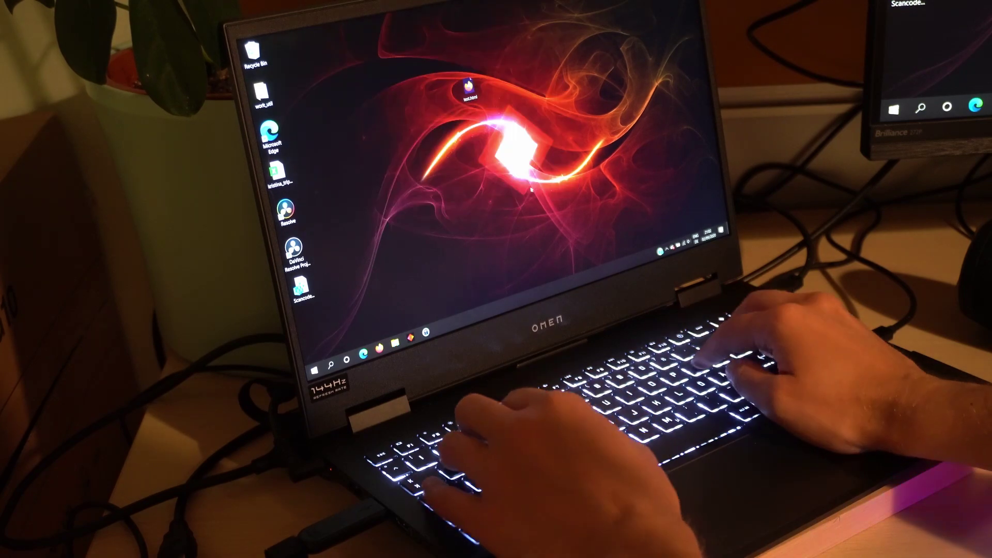